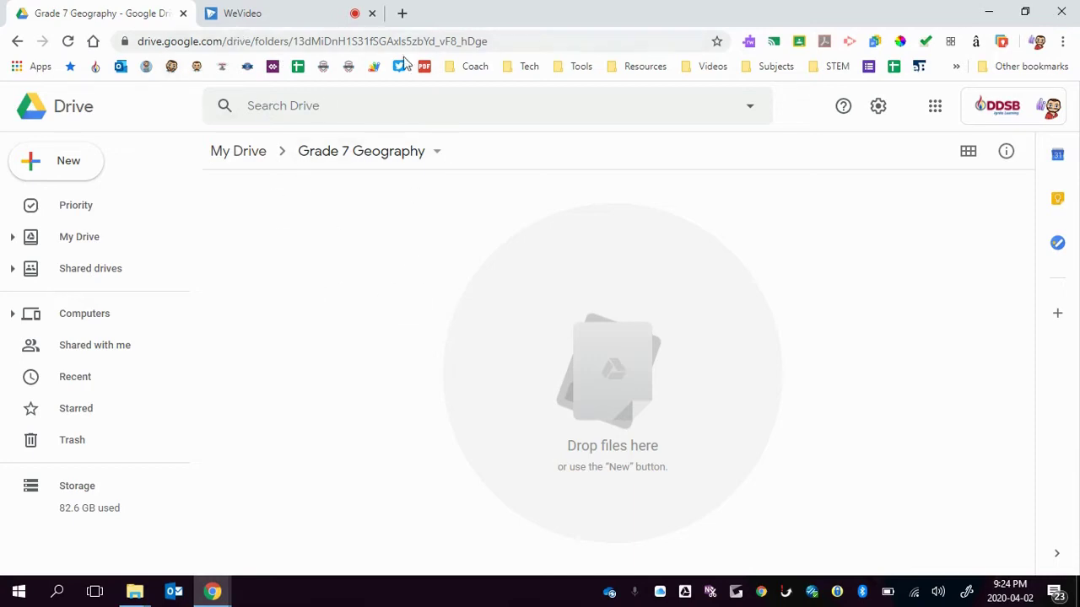
Step: Enable 'Convert uploaded files to Google Docs editor format' in Drive settings and save
click(403, 13)
click(878, 110)
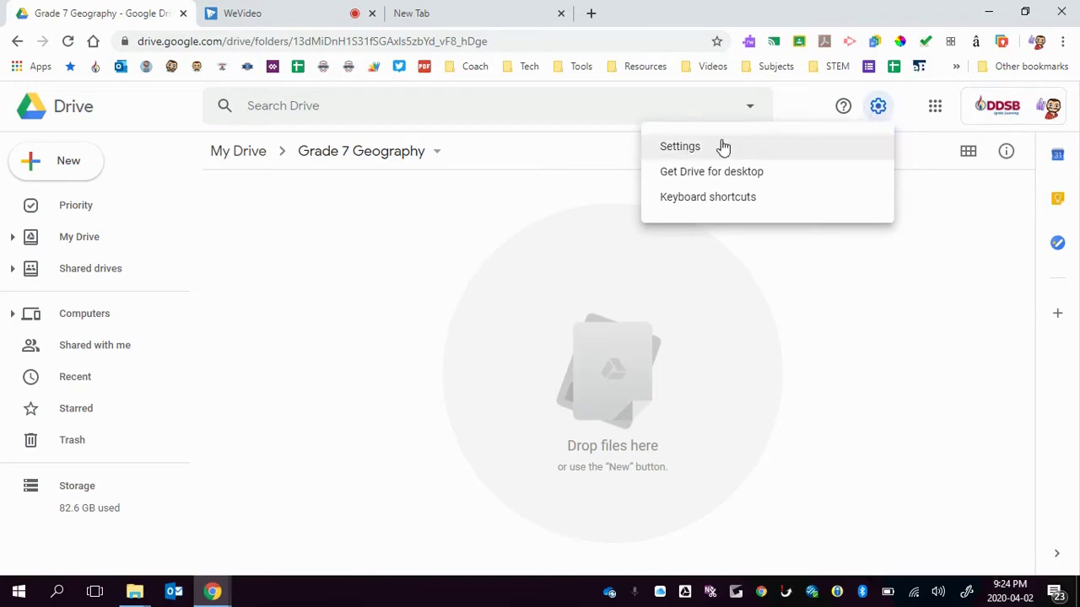
click(692, 149)
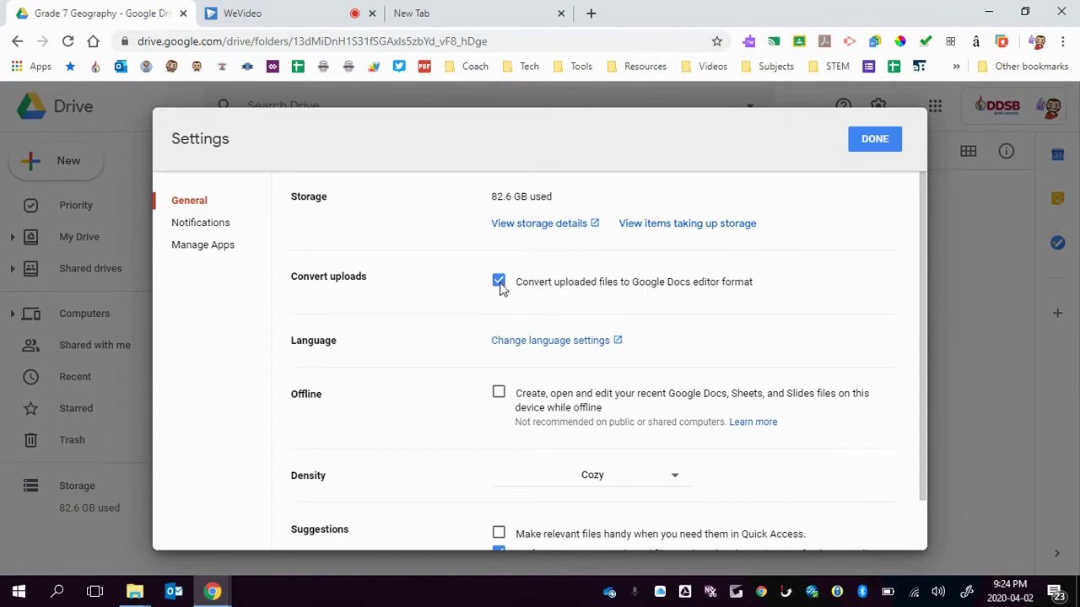
click(861, 147)
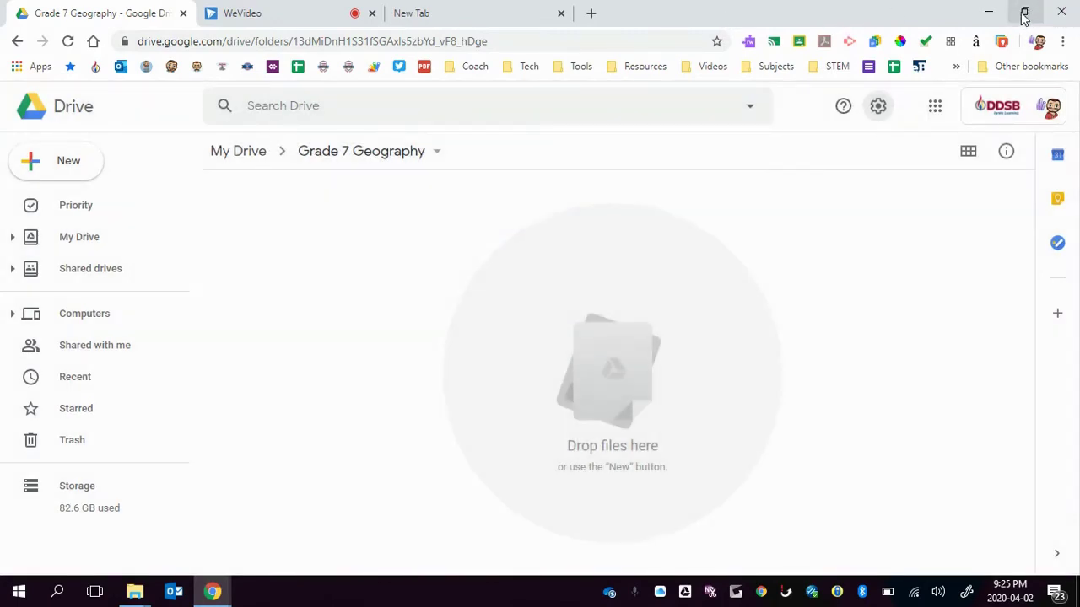
Step: Snap File Explorer's Desktop window left and the Grade 7 Geography Drive browser right
double_click(634, 21)
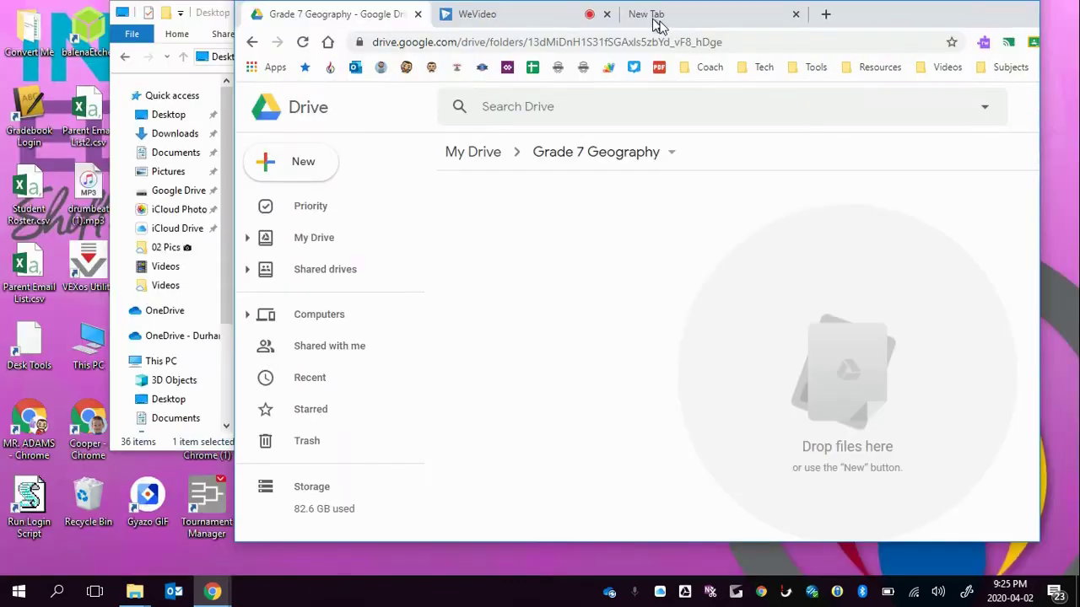
drag(657, 25, 775, 55)
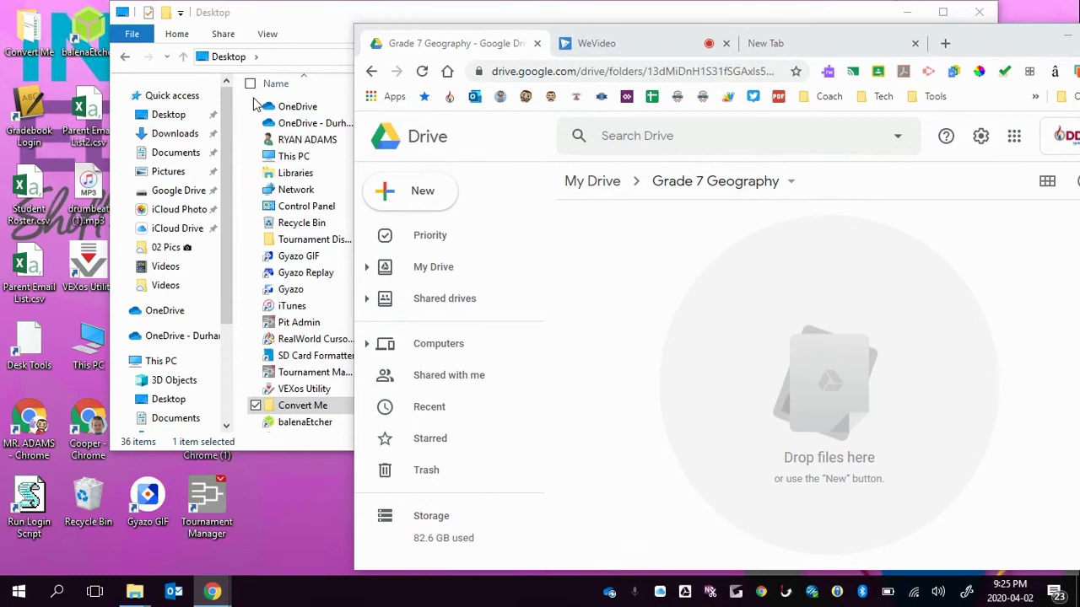
drag(284, 15, 258, 93)
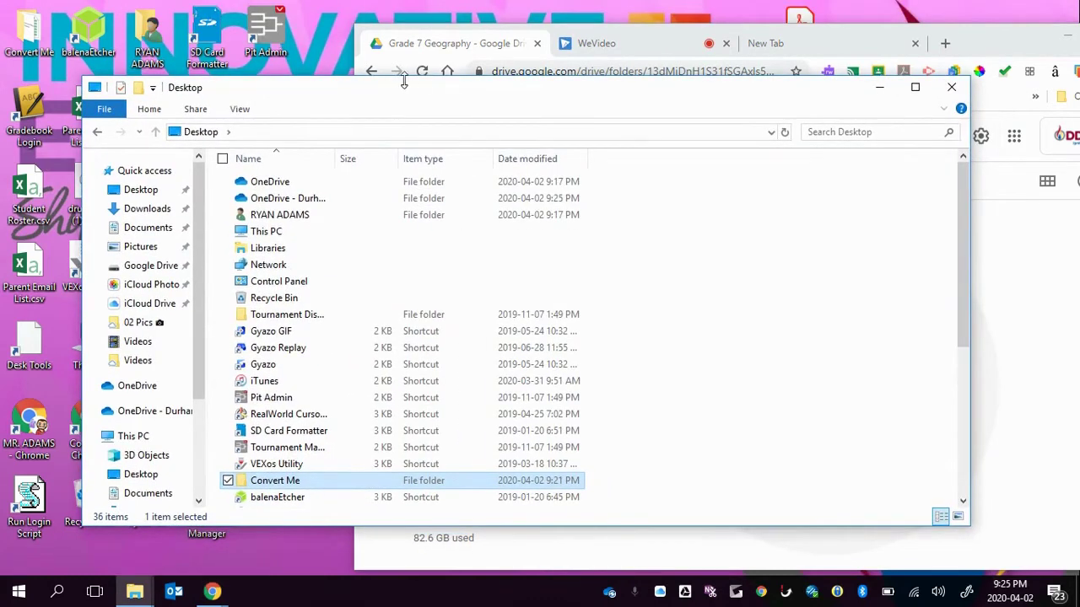
drag(410, 97, 3, 101)
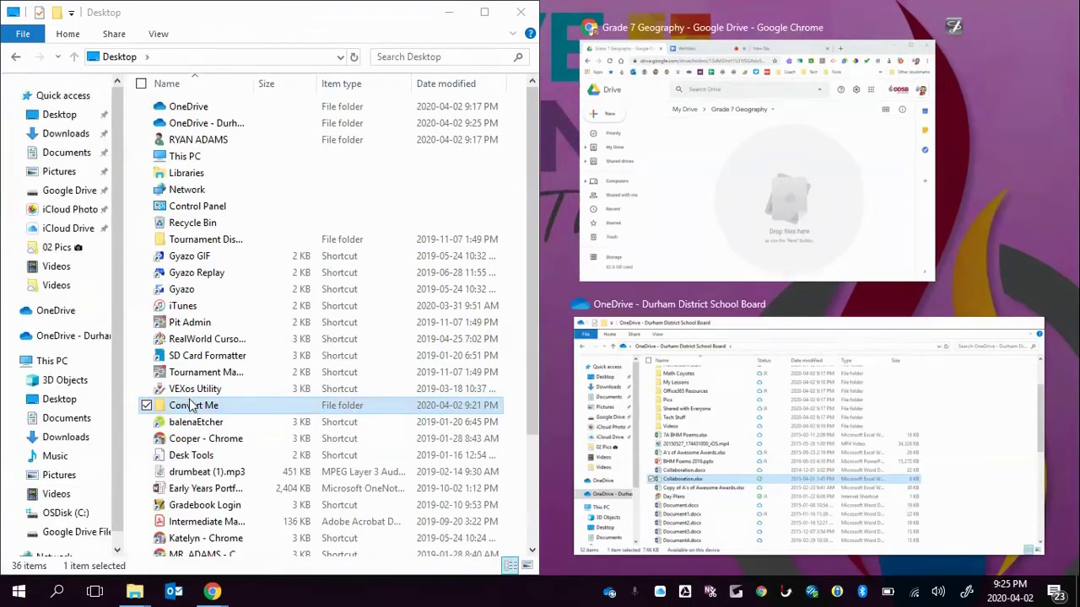
click(776, 191)
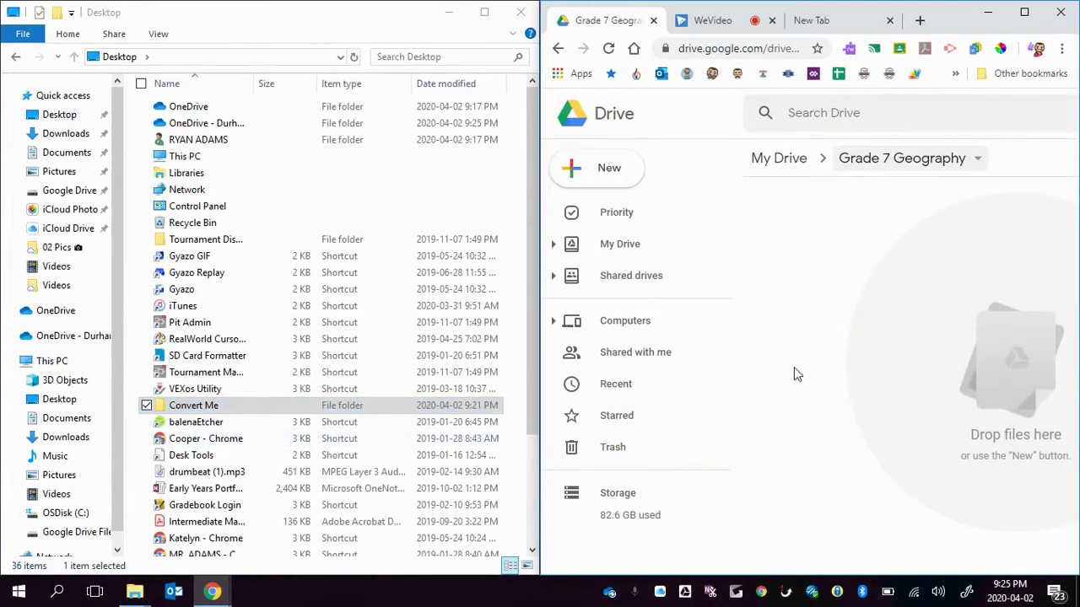
click(187, 408)
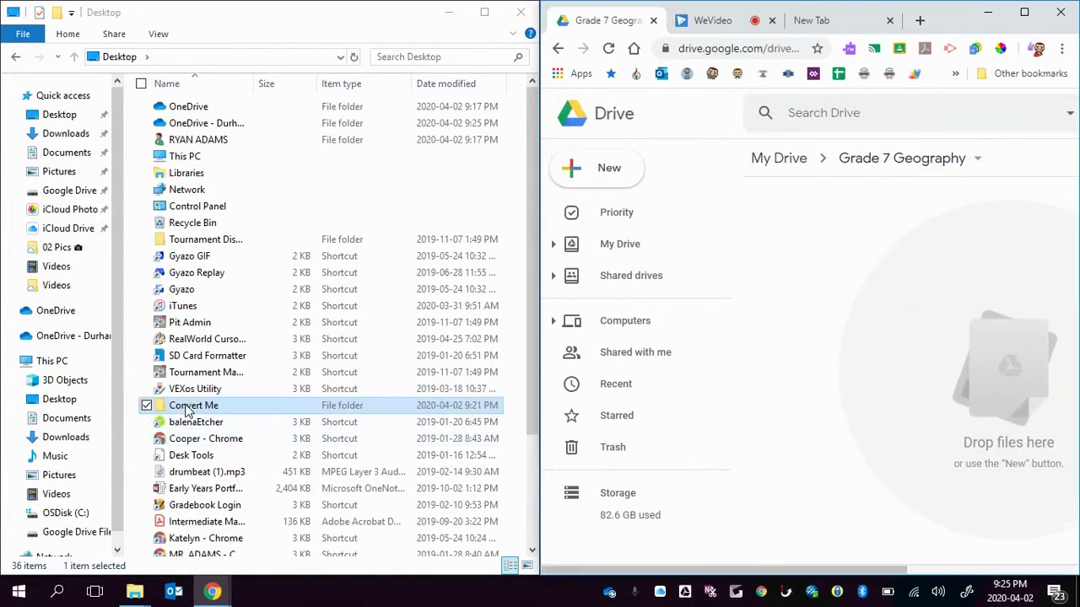
drag(187, 409, 197, 415)
click(189, 411)
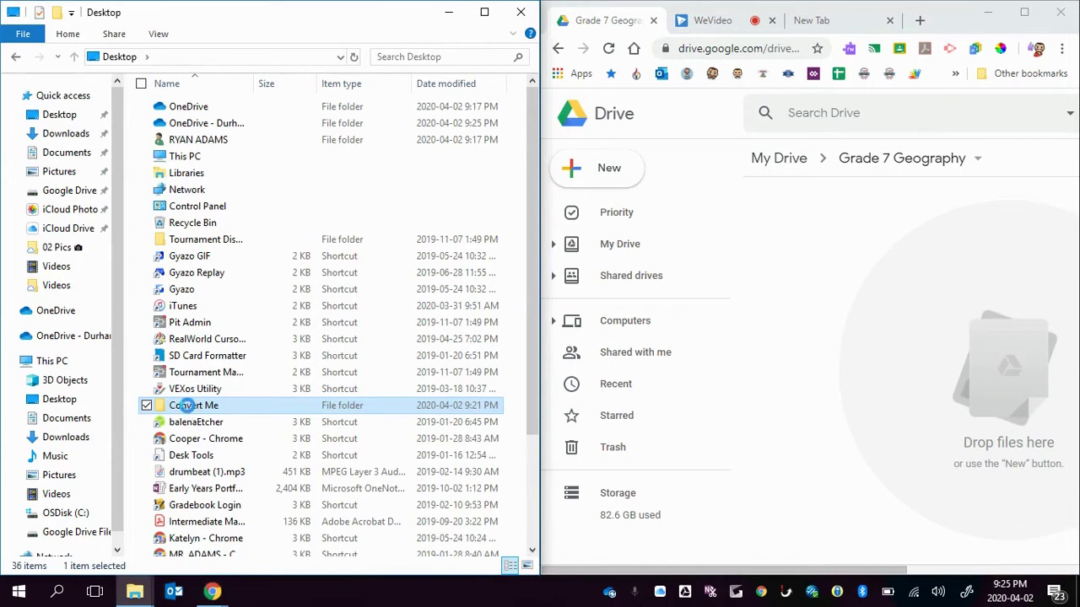
double_click(190, 410)
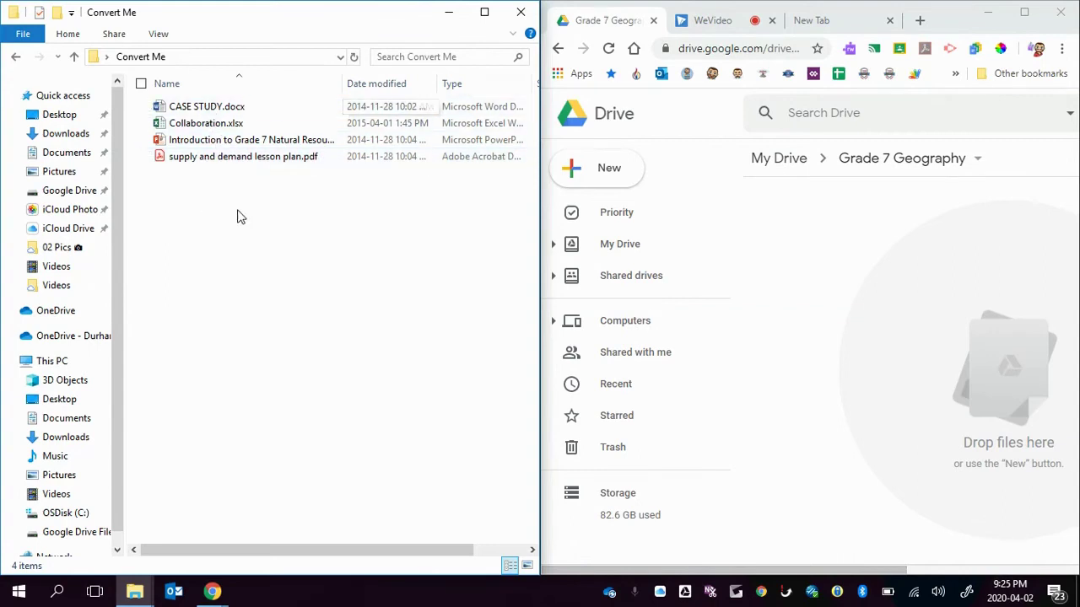
click(108, 58)
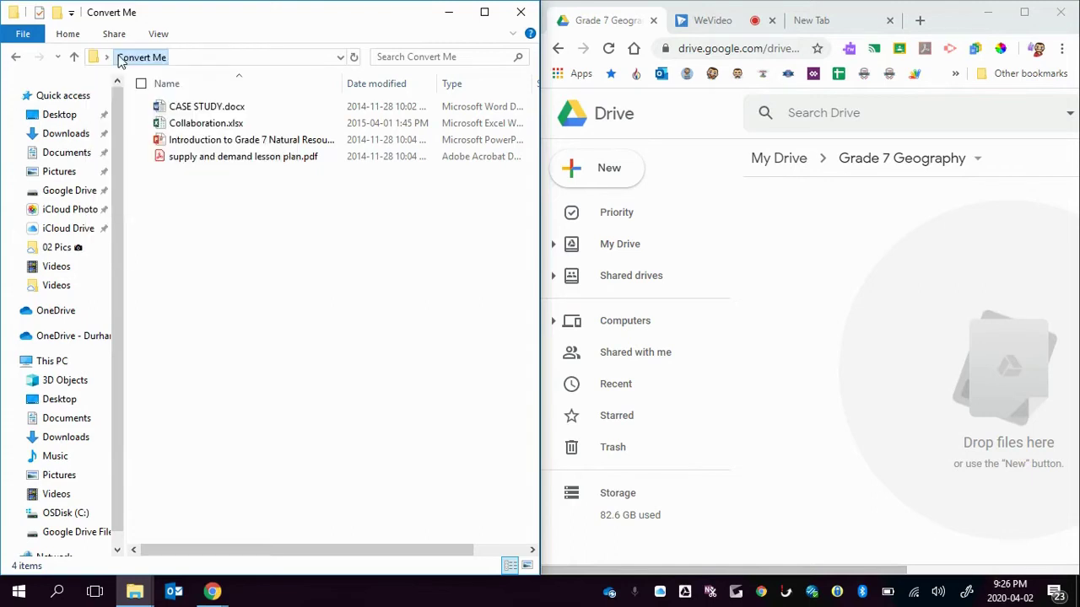
click(105, 57)
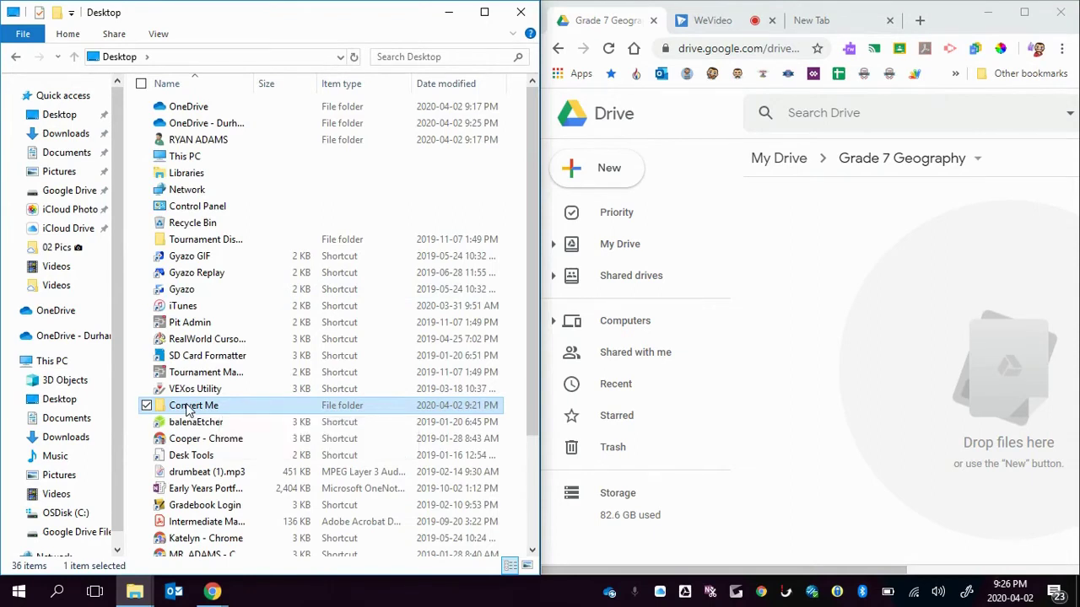
Step: Drop the Convert Me folder into Grade 7 Geography and maximize the browser to watch the upload
mouse_move(189, 410)
mouse_down()
mouse_move(335, 396)
mouse_move(871, 393)
mouse_up()
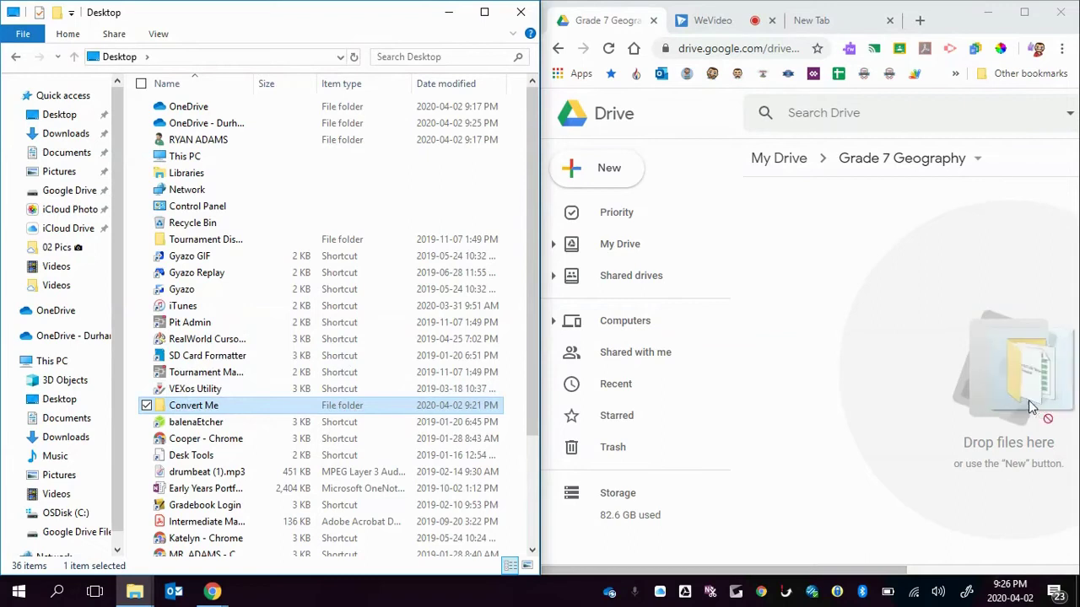
mouse_move(1009, 408)
mouse_down()
mouse_move(942, 382)
mouse_move(945, 366)
mouse_up()
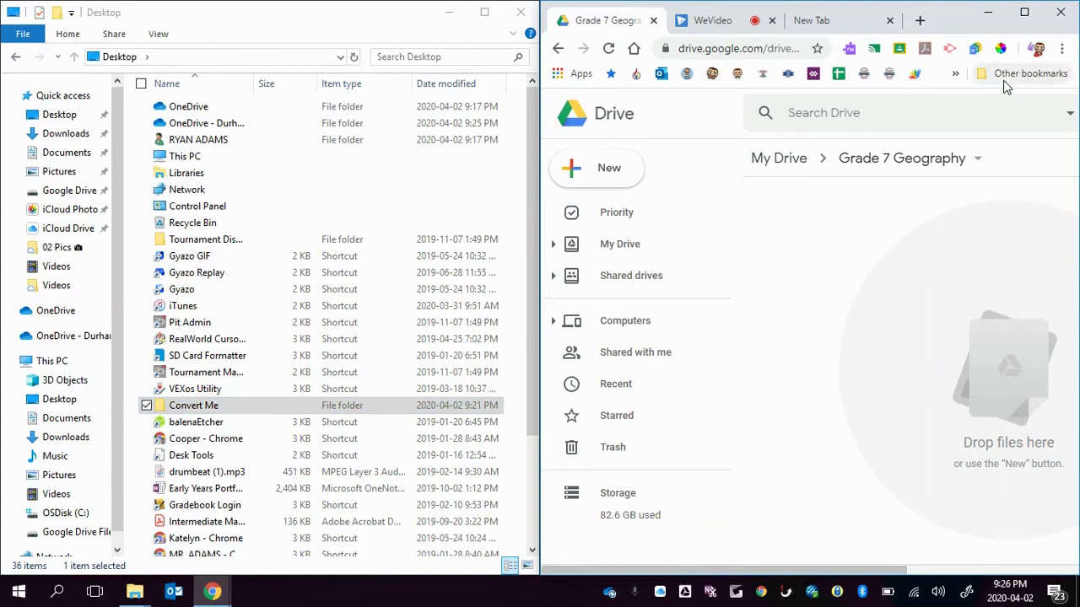
click(1024, 12)
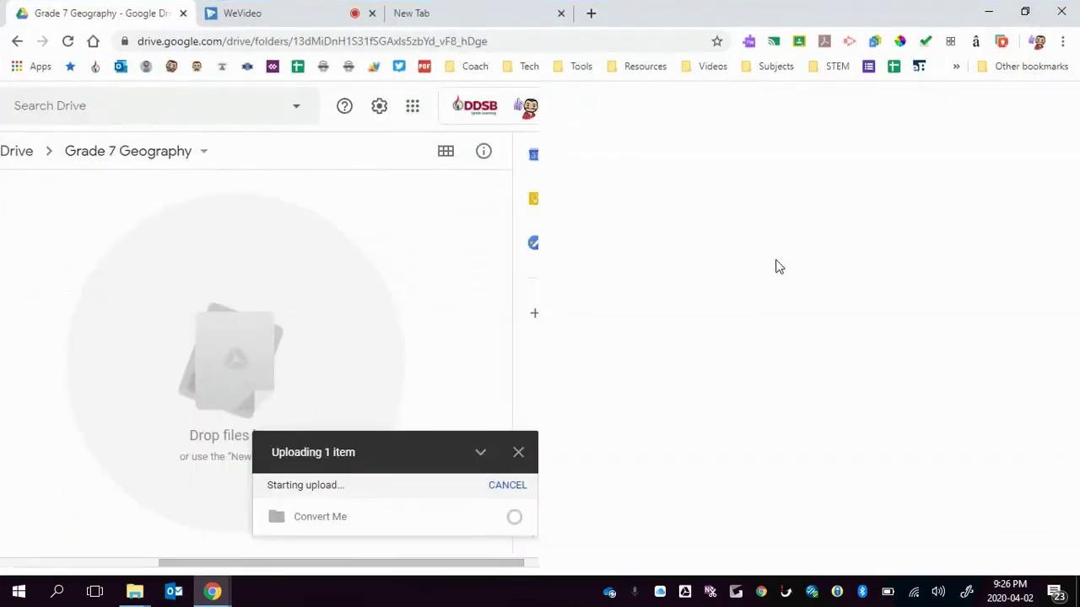